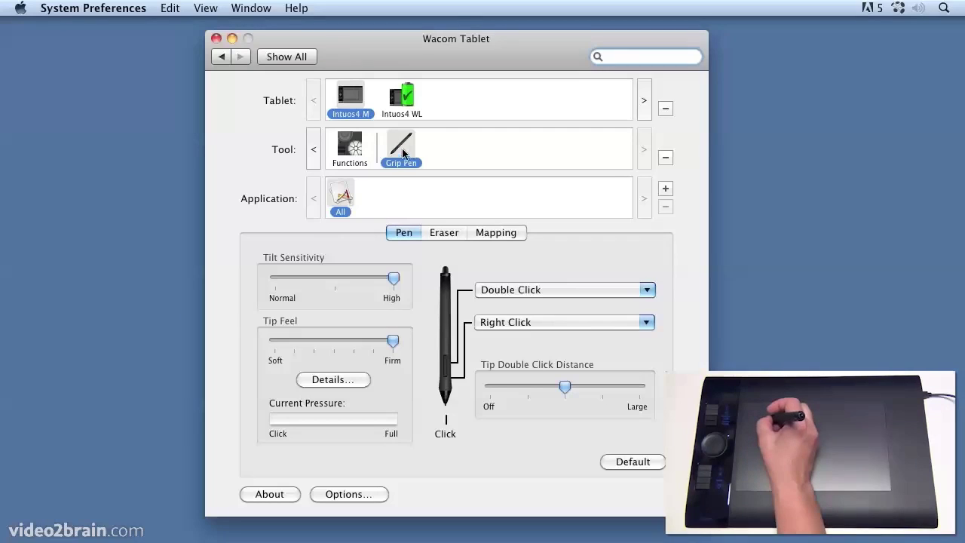
Review the tablet's Functions settings for the ExpressKeys, and return to the Grip Pen settings
{"action": "left_click", "coordinate": [348, 150]}
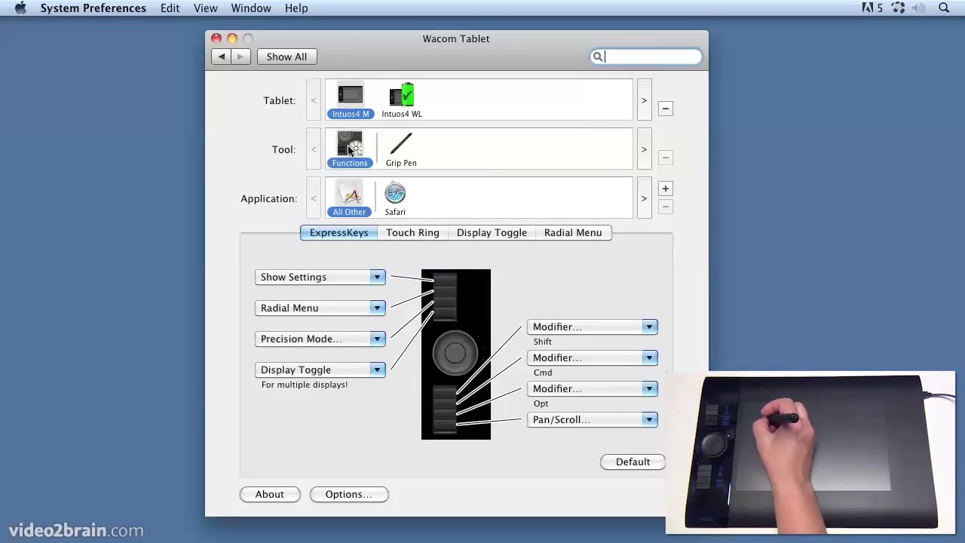
{"action": "left_click", "coordinate": [397, 149]}
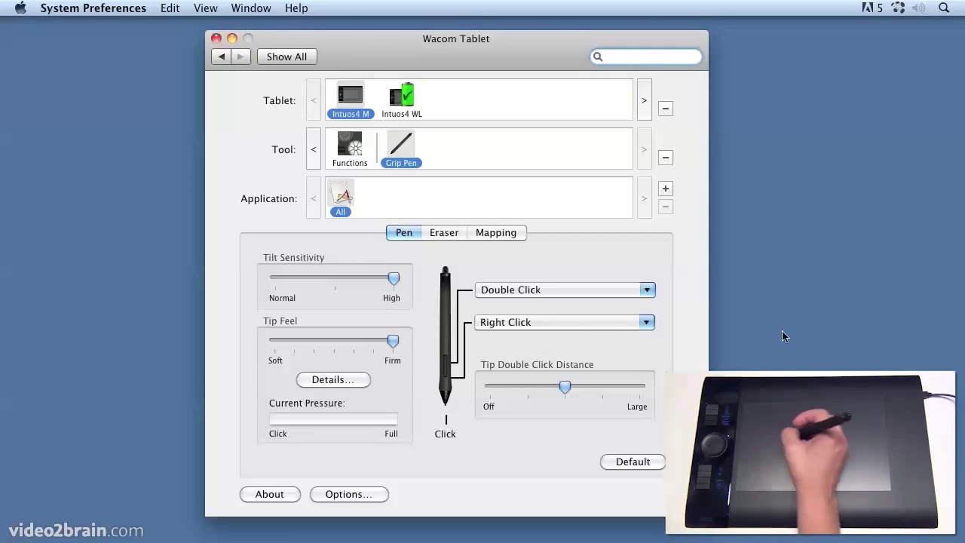
Switch to Photoshop and check the Shape Dynamics settings of the selected 13 px pressure-sensitive brush
{"action": "key", "text": "super+q"}
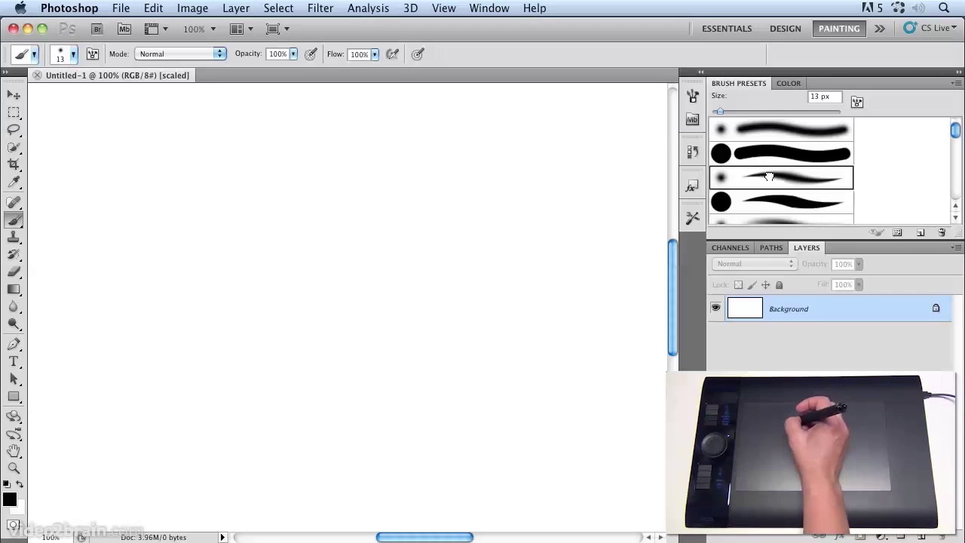
{"action": "left_click", "coordinate": [693, 96]}
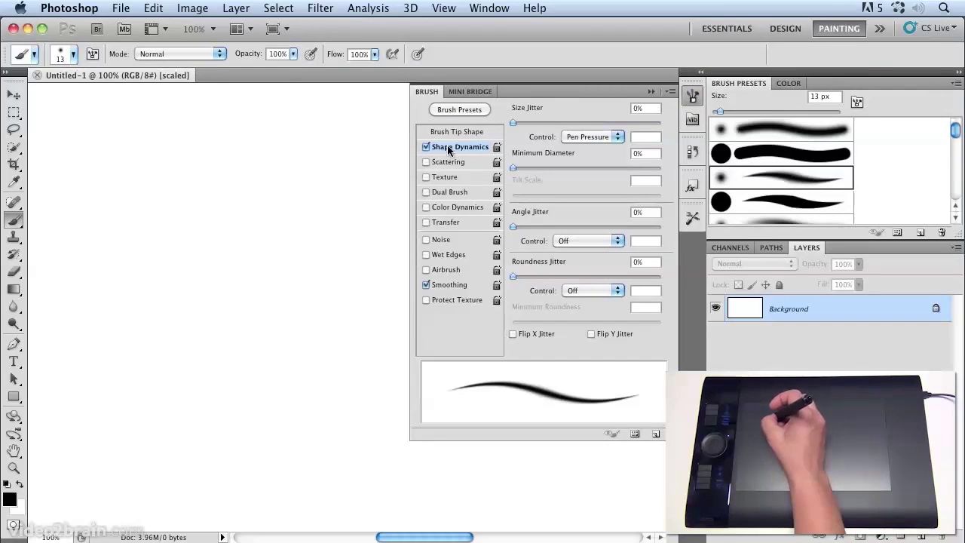
{"action": "left_click", "coordinate": [650, 91]}
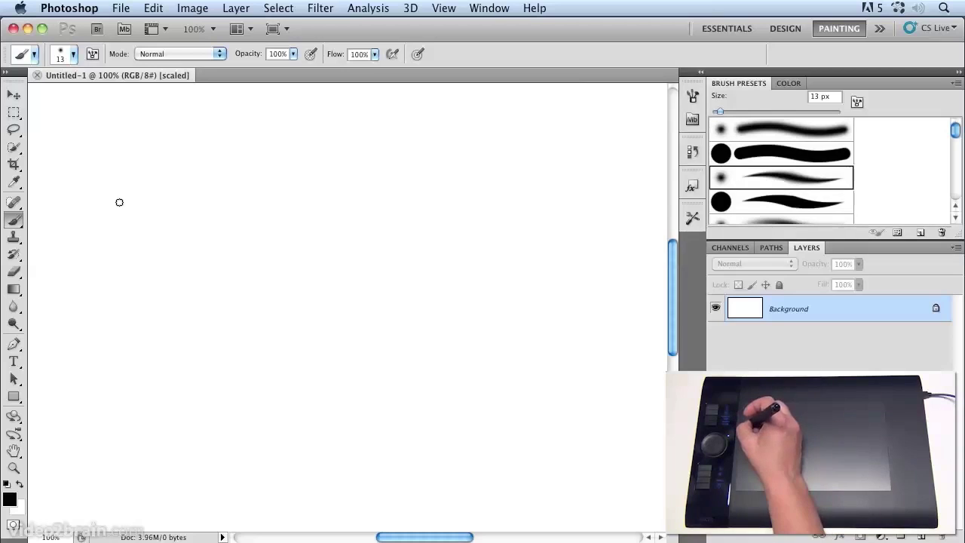
Paint several wavy black test strokes of varying pen pressure across the middle of the blank canvas
{"action": "mouse_move", "coordinate": [275, 199]}
{"action": "left_mouse_down"}
{"action": "mouse_move", "coordinate": [390, 200]}
{"action": "mouse_move", "coordinate": [405, 243]}
{"action": "mouse_move", "coordinate": [522, 361]}
{"action": "mouse_move", "coordinate": [381, 407]}
{"action": "mouse_move", "coordinate": [279, 253]}
{"action": "left_mouse_up"}
{"action": "mouse_move", "coordinate": [241, 285]}
{"action": "left_mouse_down"}
{"action": "mouse_move", "coordinate": [214, 311]}
{"action": "mouse_move", "coordinate": [286, 434]}
{"action": "mouse_move", "coordinate": [290, 308]}
{"action": "mouse_move", "coordinate": [373, 255]}
{"action": "mouse_move", "coordinate": [315, 179]}
{"action": "mouse_move", "coordinate": [436, 160]}
{"action": "mouse_move", "coordinate": [542, 261]}
{"action": "left_mouse_up"}
{"action": "mouse_move", "coordinate": [457, 299]}
{"action": "left_mouse_down"}
{"action": "mouse_move", "coordinate": [334, 312]}
{"action": "mouse_move", "coordinate": [198, 274]}
{"action": "mouse_move", "coordinate": [203, 367]}
{"action": "mouse_move", "coordinate": [223, 372]}
{"action": "left_mouse_up"}
{"action": "mouse_move", "coordinate": [260, 407]}
{"action": "left_mouse_down"}
{"action": "mouse_move", "coordinate": [392, 408]}
{"action": "mouse_move", "coordinate": [446, 370]}
{"action": "mouse_move", "coordinate": [527, 419]}
{"action": "left_mouse_up"}
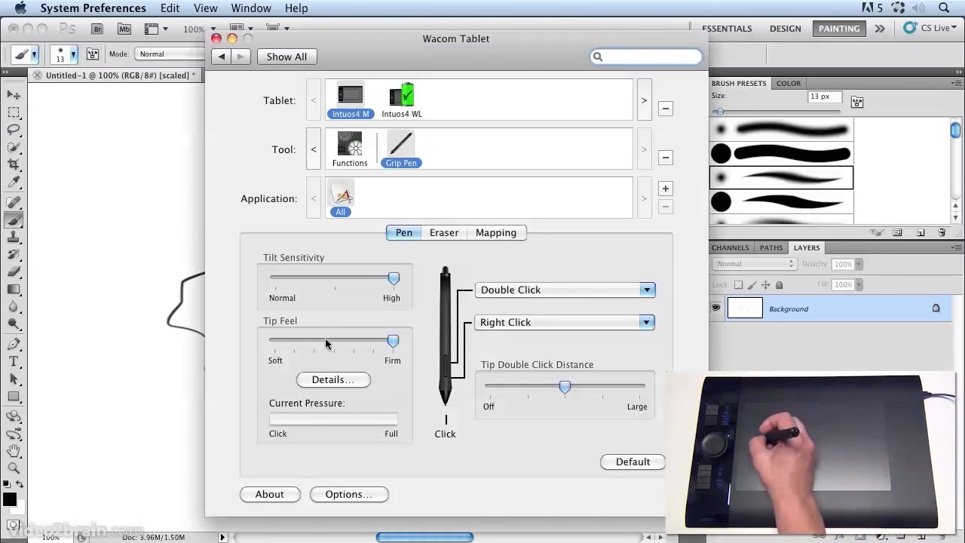
In the Wacom Tablet preferences, set the Grip Pen's Tip Feel and Tilt Sensitivity to their middle positions
{"action": "mouse_move", "coordinate": [392, 351]}
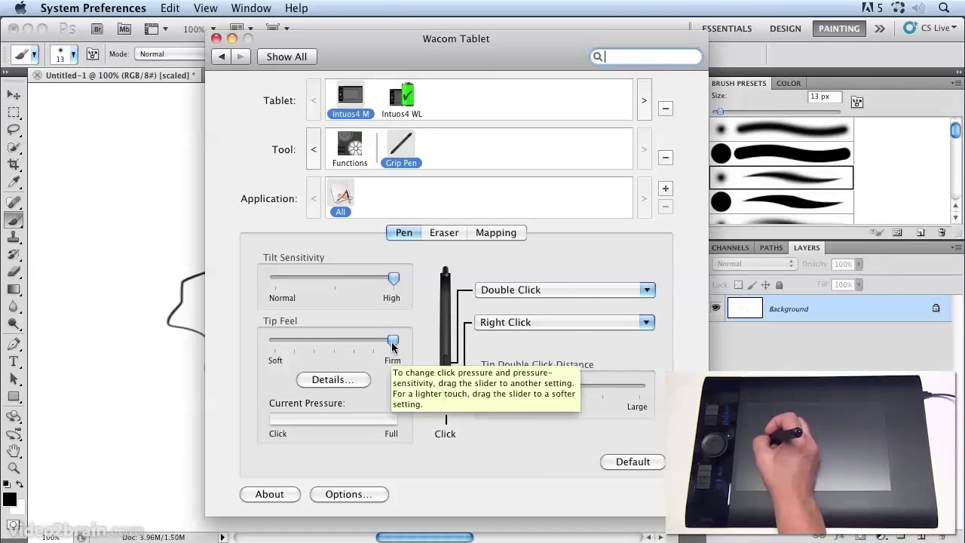
{"action": "mouse_move", "coordinate": [389, 288]}
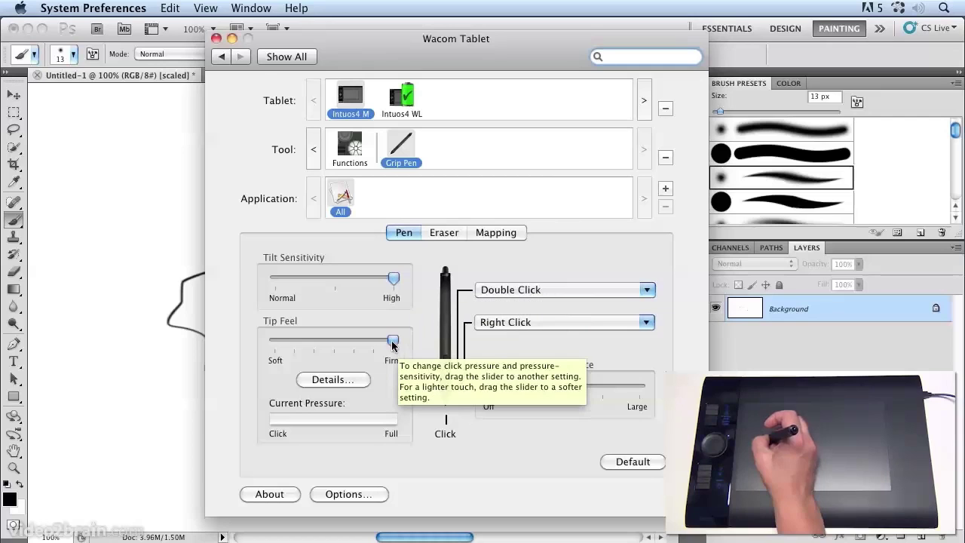
{"action": "left_click_drag", "start_coordinate": [392, 343], "coordinate": [333, 340]}
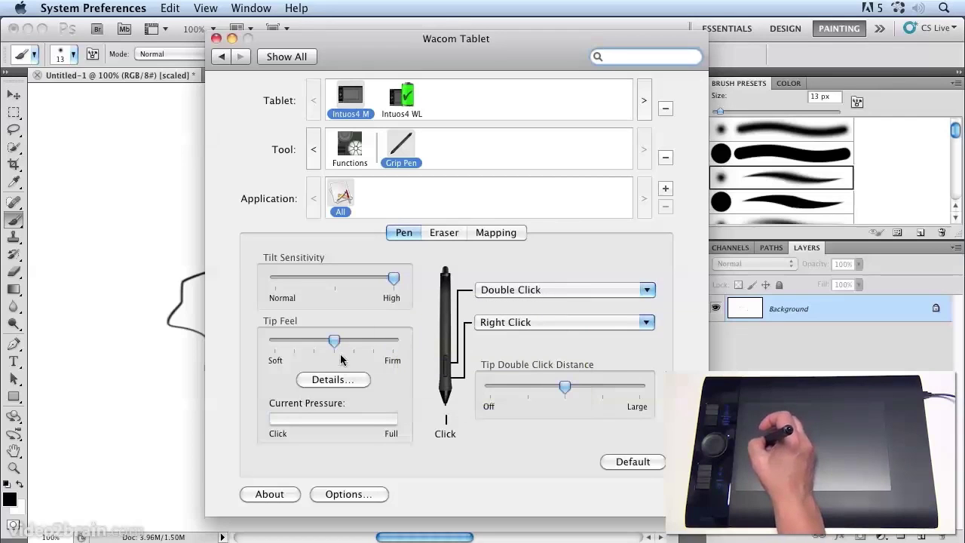
{"action": "left_click", "coordinate": [337, 279]}
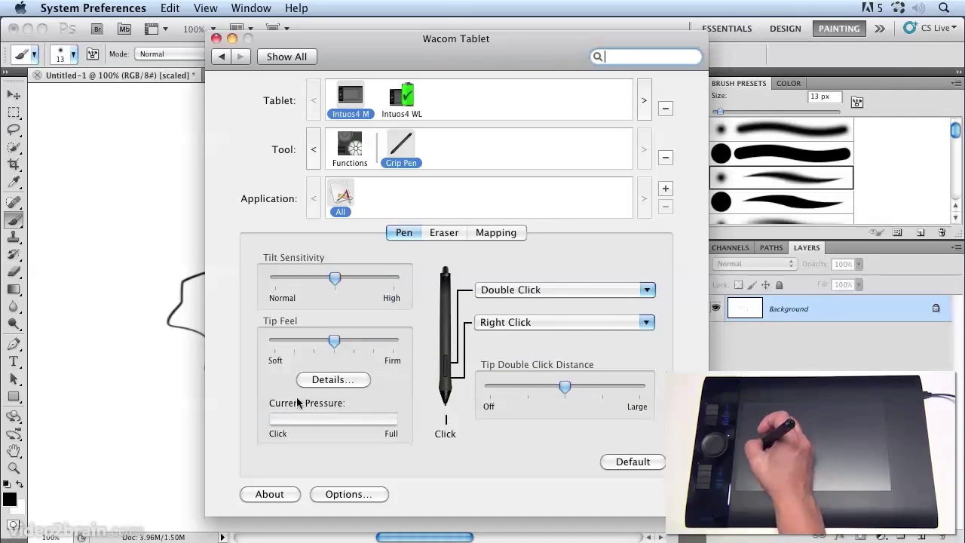
Switch to Photoshop and paint wavy test strokes around the existing lines, varying the pen pressure
{"action": "left_click", "coordinate": [117, 178]}
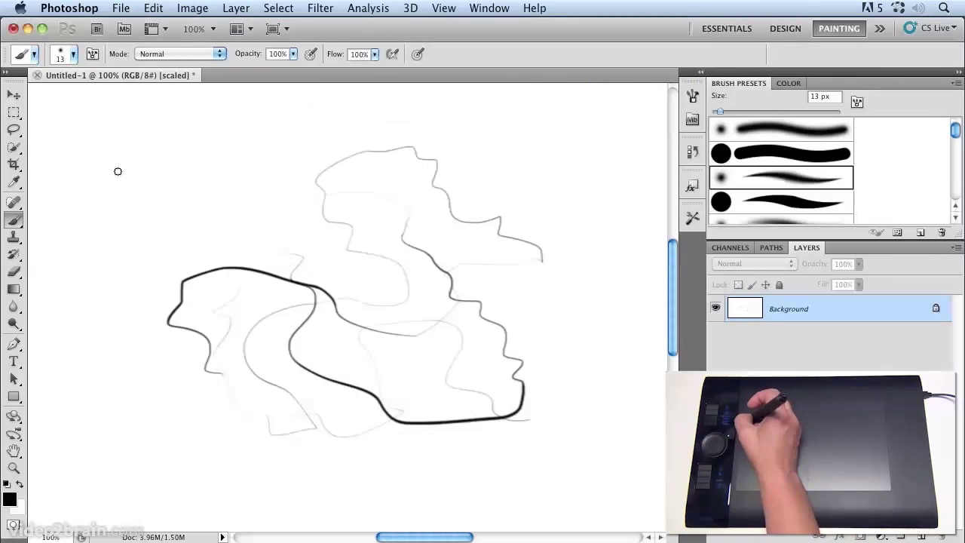
{"action": "mouse_move", "coordinate": [129, 159]}
{"action": "left_mouse_down"}
{"action": "mouse_move", "coordinate": [95, 188]}
{"action": "mouse_move", "coordinate": [134, 392]}
{"action": "mouse_move", "coordinate": [233, 450]}
{"action": "mouse_move", "coordinate": [260, 386]}
{"action": "mouse_move", "coordinate": [402, 426]}
{"action": "mouse_move", "coordinate": [422, 283]}
{"action": "mouse_move", "coordinate": [586, 207]}
{"action": "mouse_move", "coordinate": [569, 366]}
{"action": "mouse_move", "coordinate": [538, 485]}
{"action": "mouse_move", "coordinate": [345, 379]}
{"action": "mouse_move", "coordinate": [143, 416]}
{"action": "mouse_move", "coordinate": [101, 305]}
{"action": "left_mouse_up"}
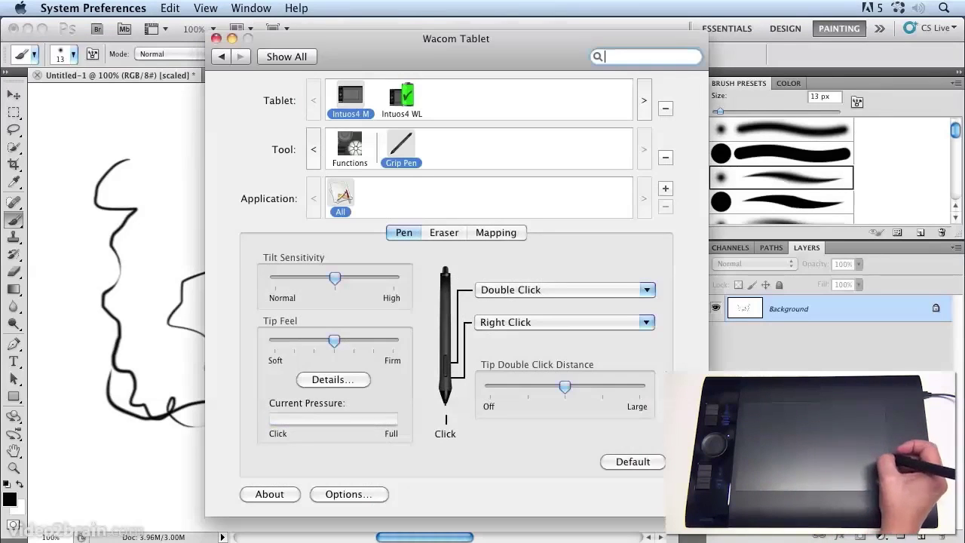
Set the Grip Pen's Tip Feel to Soft in the Wacom Tablet preferences, and paint many short and long test strokes in Photoshop
{"action": "left_click_drag", "start_coordinate": [334, 343], "coordinate": [274, 343]}
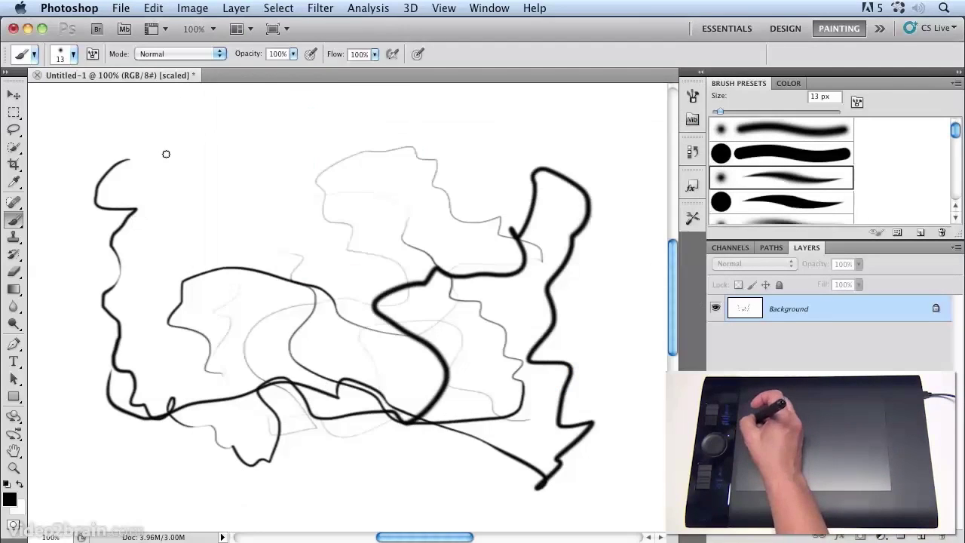
{"action": "left_click", "coordinate": [166, 154]}
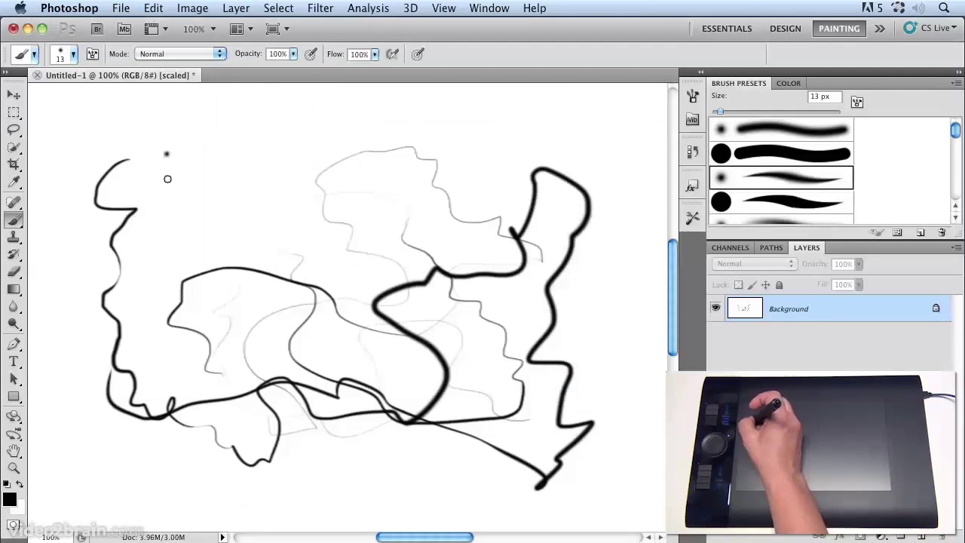
{"action": "mouse_move", "coordinate": [170, 185]}
{"action": "left_mouse_down"}
{"action": "mouse_move", "coordinate": [228, 221]}
{"action": "mouse_move", "coordinate": [253, 221]}
{"action": "left_mouse_up"}
{"action": "mouse_move", "coordinate": [283, 219]}
{"action": "left_mouse_down"}
{"action": "mouse_move", "coordinate": [372, 246]}
{"action": "mouse_move", "coordinate": [461, 245]}
{"action": "left_mouse_up"}
{"action": "left_click_drag", "start_coordinate": [463, 233], "coordinate": [469, 207]}
{"action": "mouse_move", "coordinate": [439, 173]}
{"action": "left_mouse_down"}
{"action": "mouse_move", "coordinate": [475, 156]}
{"action": "mouse_move", "coordinate": [491, 171]}
{"action": "mouse_move", "coordinate": [588, 306]}
{"action": "mouse_move", "coordinate": [640, 449]}
{"action": "mouse_move", "coordinate": [351, 388]}
{"action": "mouse_move", "coordinate": [120, 397]}
{"action": "mouse_move", "coordinate": [253, 320]}
{"action": "mouse_move", "coordinate": [260, 343]}
{"action": "left_mouse_up"}
{"action": "left_click_drag", "start_coordinate": [215, 234], "coordinate": [265, 246]}
{"action": "left_click_drag", "start_coordinate": [290, 245], "coordinate": [341, 249]}
{"action": "left_click_drag", "start_coordinate": [230, 212], "coordinate": [344, 210]}
{"action": "mouse_move", "coordinate": [353, 205]}
{"action": "left_mouse_down"}
{"action": "mouse_move", "coordinate": [396, 190]}
{"action": "mouse_move", "coordinate": [380, 178]}
{"action": "left_mouse_up"}
{"action": "mouse_move", "coordinate": [354, 155]}
{"action": "left_mouse_down"}
{"action": "mouse_move", "coordinate": [375, 148]}
{"action": "mouse_move", "coordinate": [419, 158]}
{"action": "left_mouse_up"}
{"action": "left_click_drag", "start_coordinate": [318, 185], "coordinate": [283, 201]}
{"action": "mouse_move", "coordinate": [334, 223]}
{"action": "left_mouse_down"}
{"action": "mouse_move", "coordinate": [286, 276]}
{"action": "mouse_move", "coordinate": [337, 437]}
{"action": "left_mouse_up"}
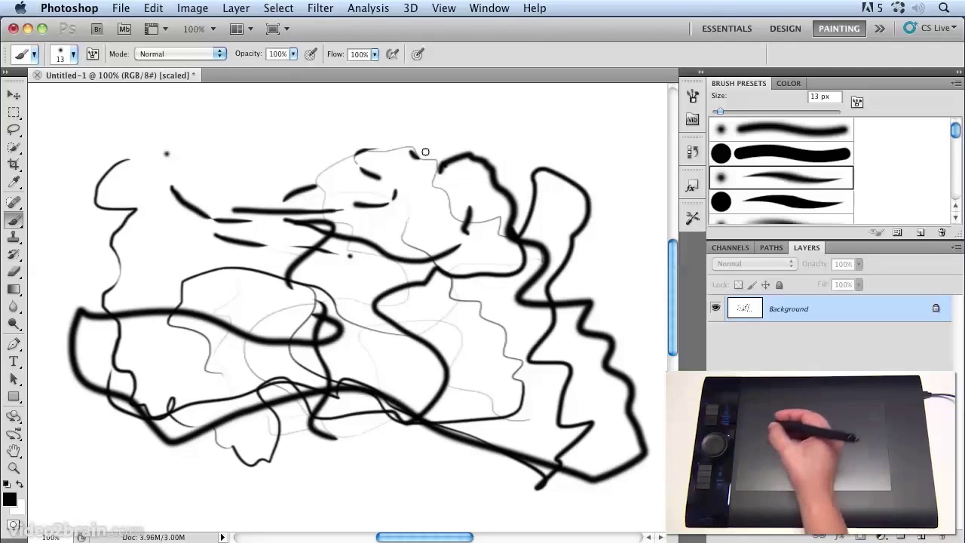
{"action": "mouse_move", "coordinate": [500, 132]}
{"action": "left_mouse_down"}
{"action": "mouse_move", "coordinate": [473, 143]}
{"action": "mouse_move", "coordinate": [507, 214]}
{"action": "mouse_move", "coordinate": [527, 225]}
{"action": "left_mouse_up"}
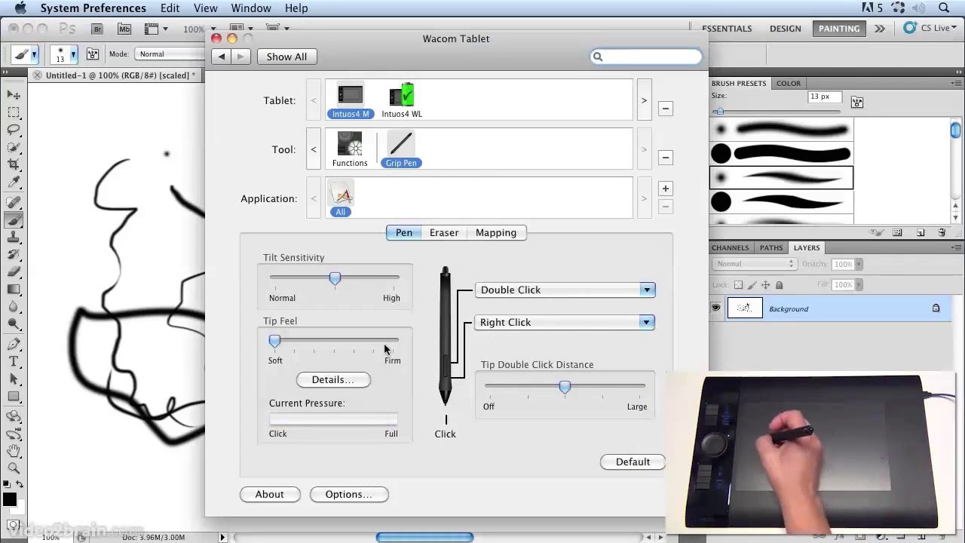
Set the Grip Pen's Tip Feel to Firm in the Wacom Tablet preferences, and paint light sketchy test strokes in Photoshop
{"action": "left_click_drag", "start_coordinate": [373, 342], "coordinate": [422, 360]}
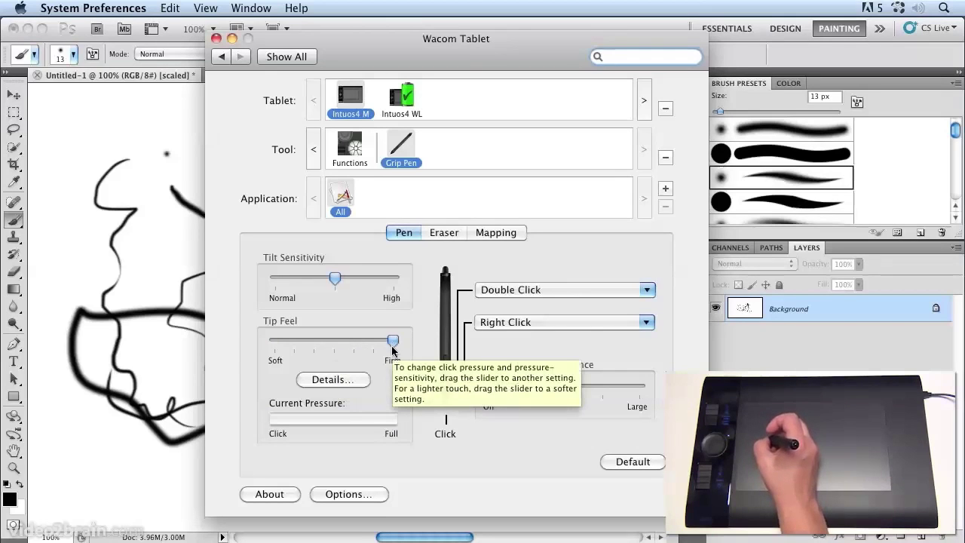
{"action": "left_click", "coordinate": [101, 211]}
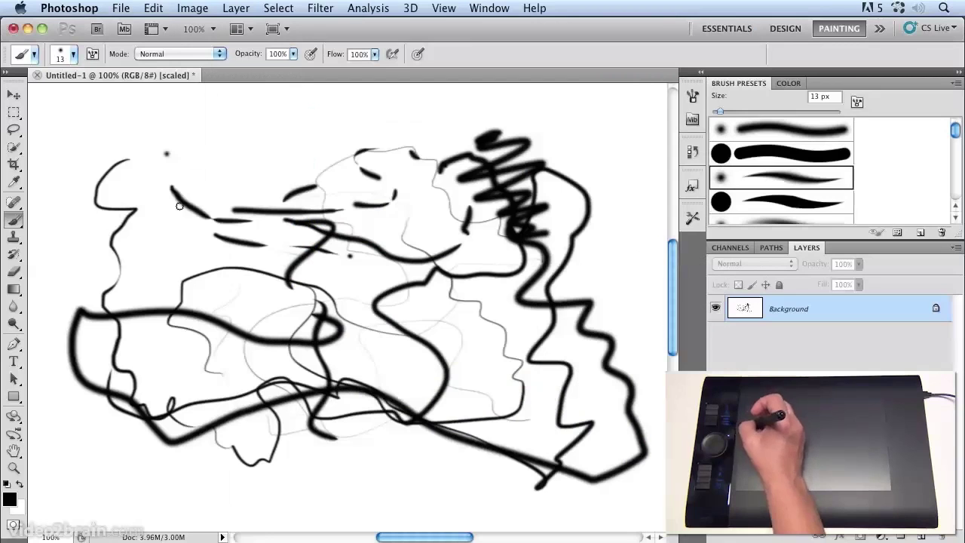
{"action": "mouse_move", "coordinate": [220, 181]}
{"action": "left_mouse_down"}
{"action": "mouse_move", "coordinate": [214, 125]}
{"action": "mouse_move", "coordinate": [285, 198]}
{"action": "mouse_move", "coordinate": [243, 146]}
{"action": "mouse_move", "coordinate": [225, 144]}
{"action": "mouse_move", "coordinate": [252, 167]}
{"action": "mouse_move", "coordinate": [269, 112]}
{"action": "mouse_move", "coordinate": [383, 187]}
{"action": "mouse_move", "coordinate": [365, 122]}
{"action": "mouse_move", "coordinate": [424, 184]}
{"action": "mouse_move", "coordinate": [354, 161]}
{"action": "mouse_move", "coordinate": [513, 292]}
{"action": "left_mouse_up"}
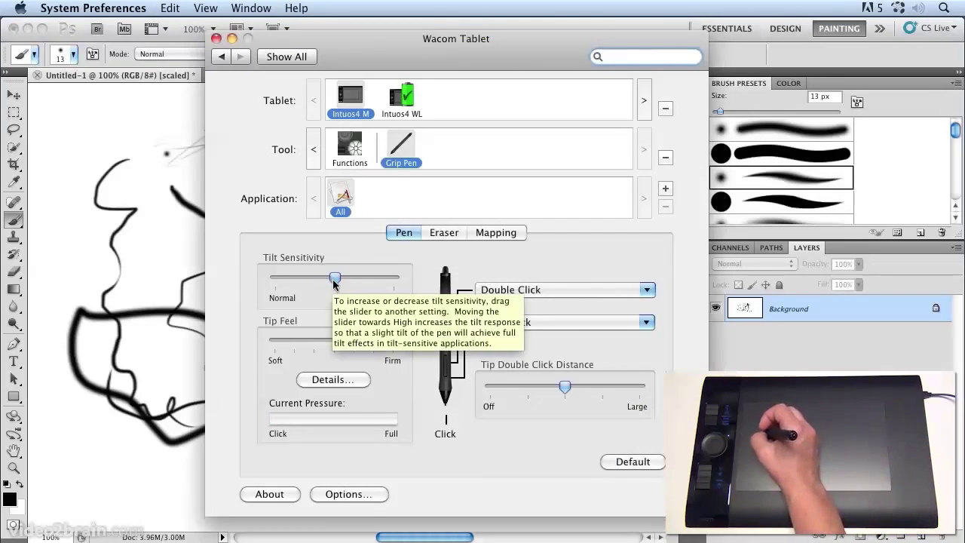
Try adjusting the Grip Pen's Tilt Sensitivity in the Wacom Tablet preferences, and paint small test marks near the canvas's left side in Photoshop
{"action": "mouse_move", "coordinate": [332, 279]}
{"action": "left_mouse_down"}
{"action": "mouse_move", "coordinate": [275, 281]}
{"action": "mouse_move", "coordinate": [349, 284]}
{"action": "left_mouse_up"}
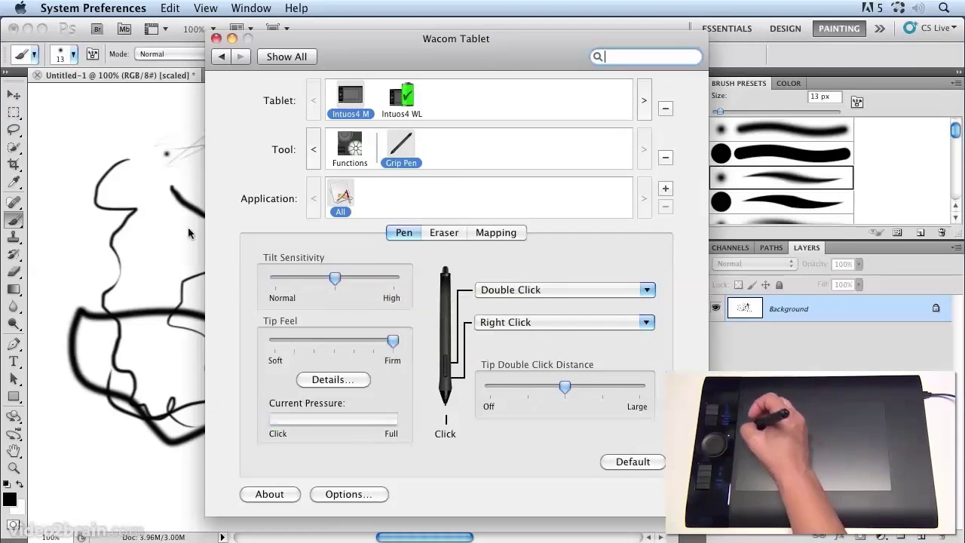
{"action": "left_click", "coordinate": [160, 223]}
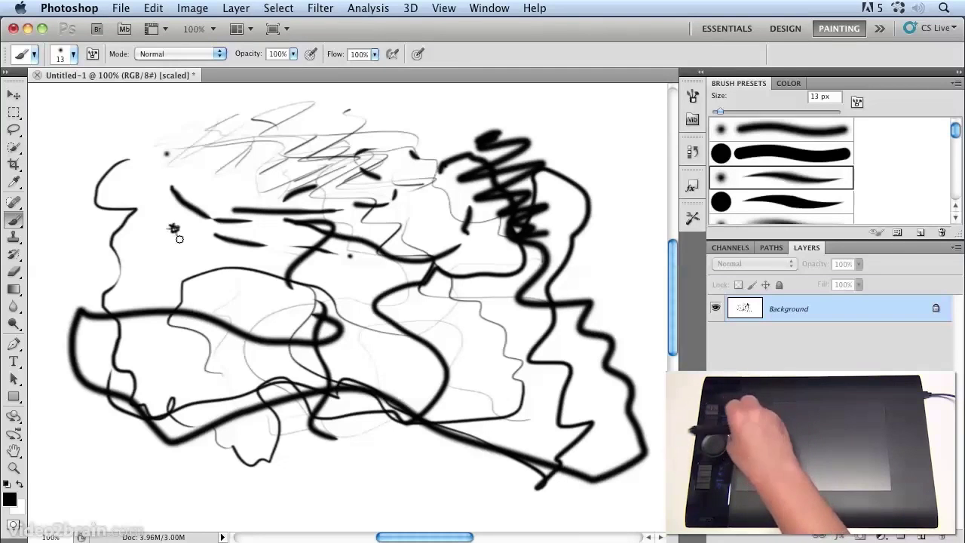
{"action": "left_click_drag", "start_coordinate": [178, 237], "coordinate": [223, 279]}
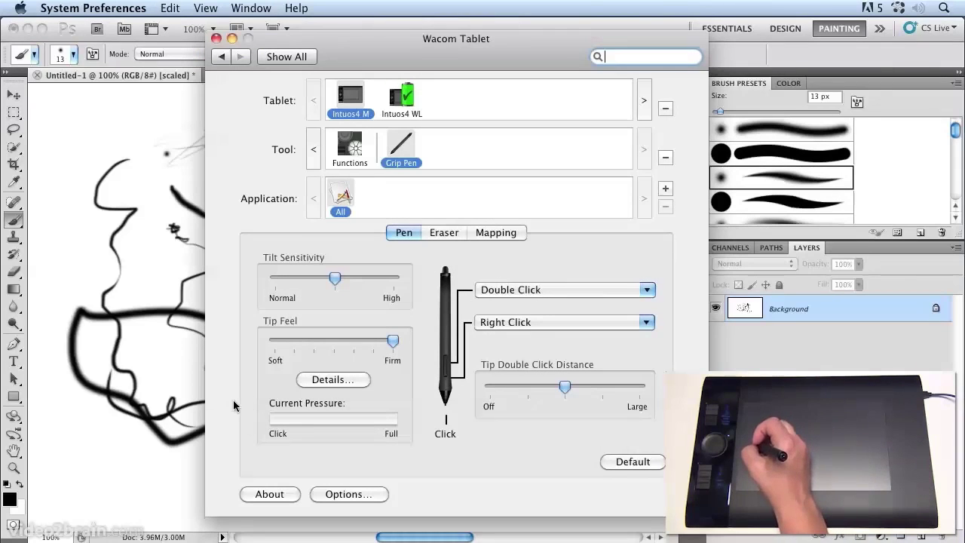
In the Wacom Tablet preferences, set Tip Feel one notch softer than Firm, testing the pen against the Current Pressure meter
{"action": "left_click_drag", "start_coordinate": [257, 390], "coordinate": [404, 455]}
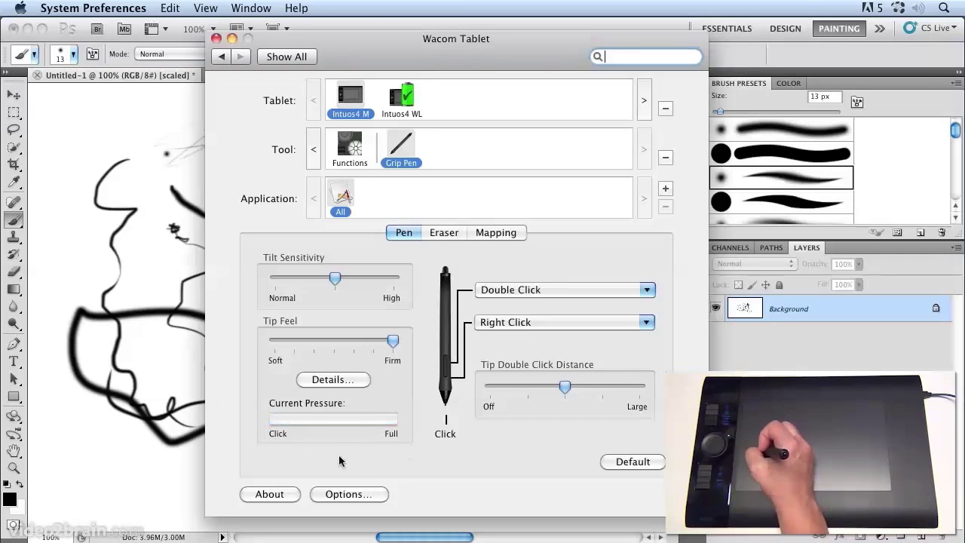
{"action": "left_click_drag", "start_coordinate": [339, 461], "coordinate": [337, 448]}
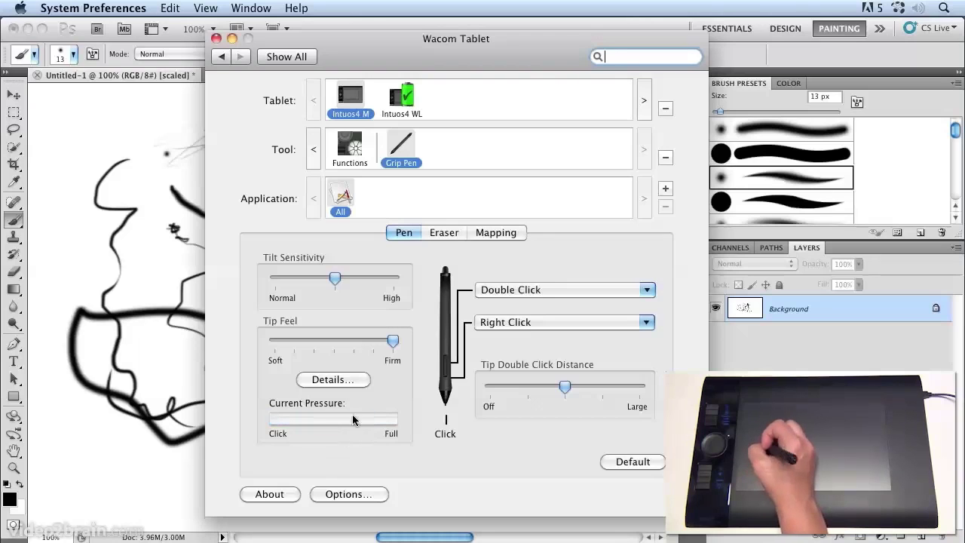
{"action": "left_click_drag", "start_coordinate": [393, 343], "coordinate": [373, 343]}
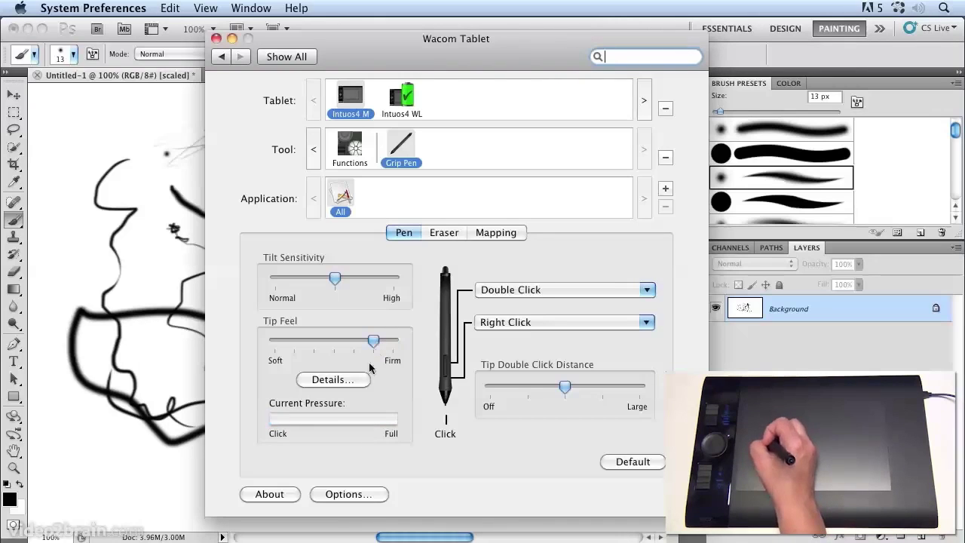
{"action": "left_click_drag", "start_coordinate": [337, 446], "coordinate": [508, 389]}
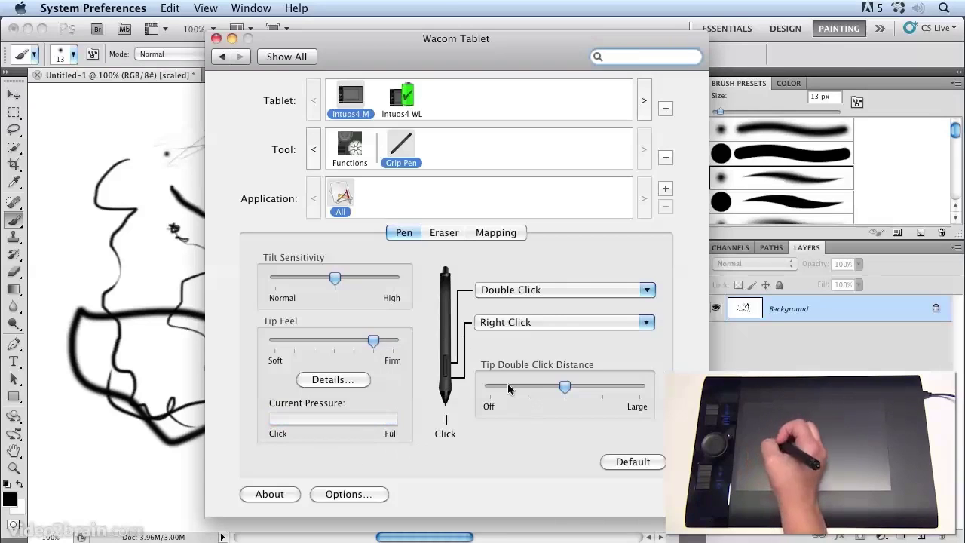